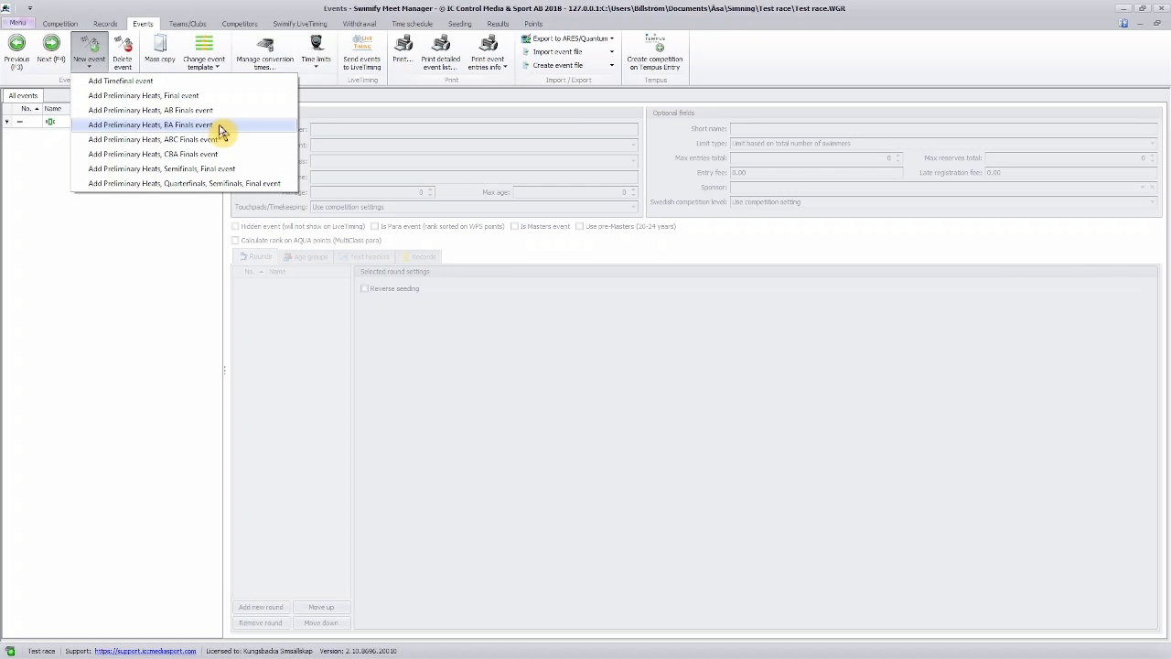
Add a timefinal event as event 1 with 50m Freestyle as the swim style and Men as the class.
click(174, 81)
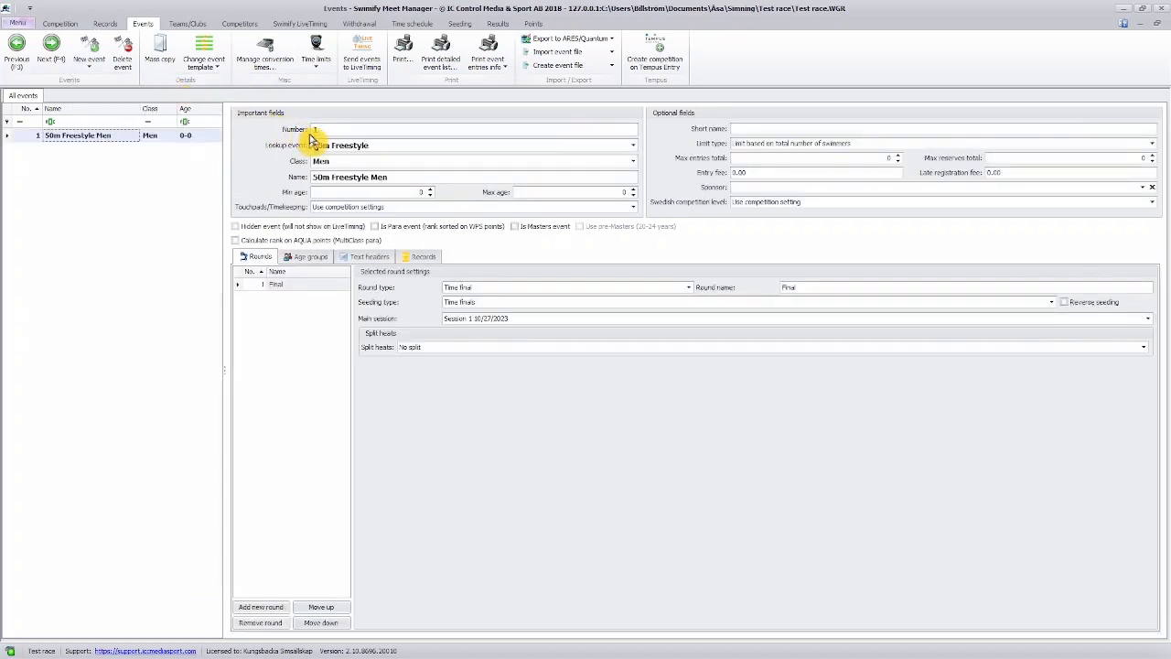
click(632, 146)
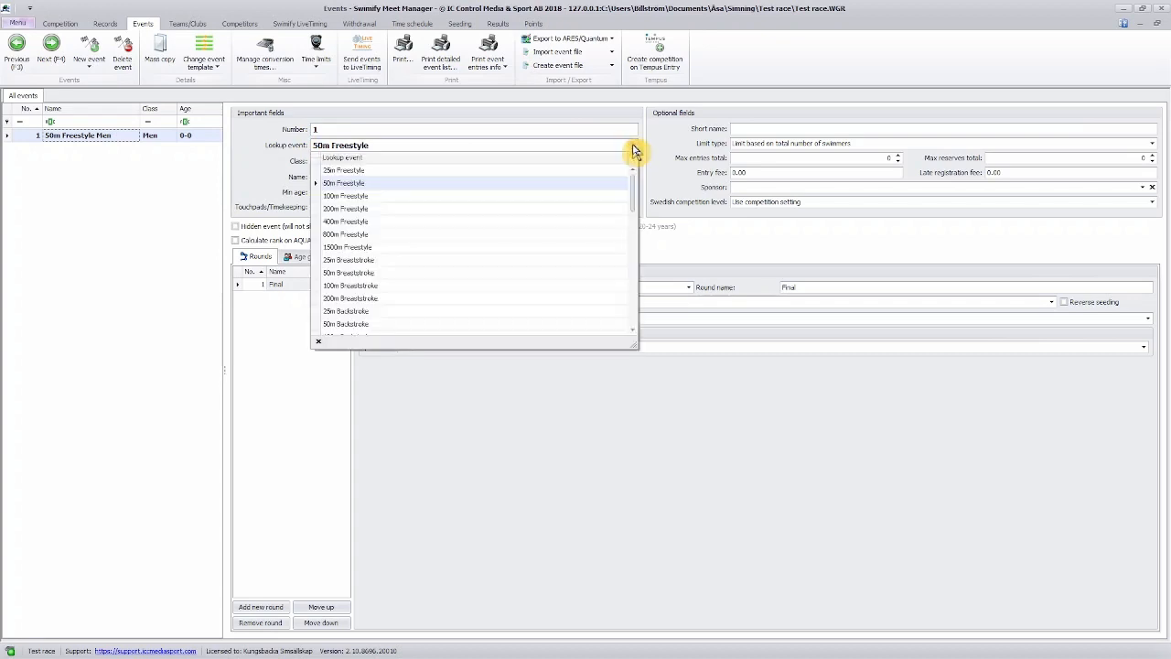
click(609, 185)
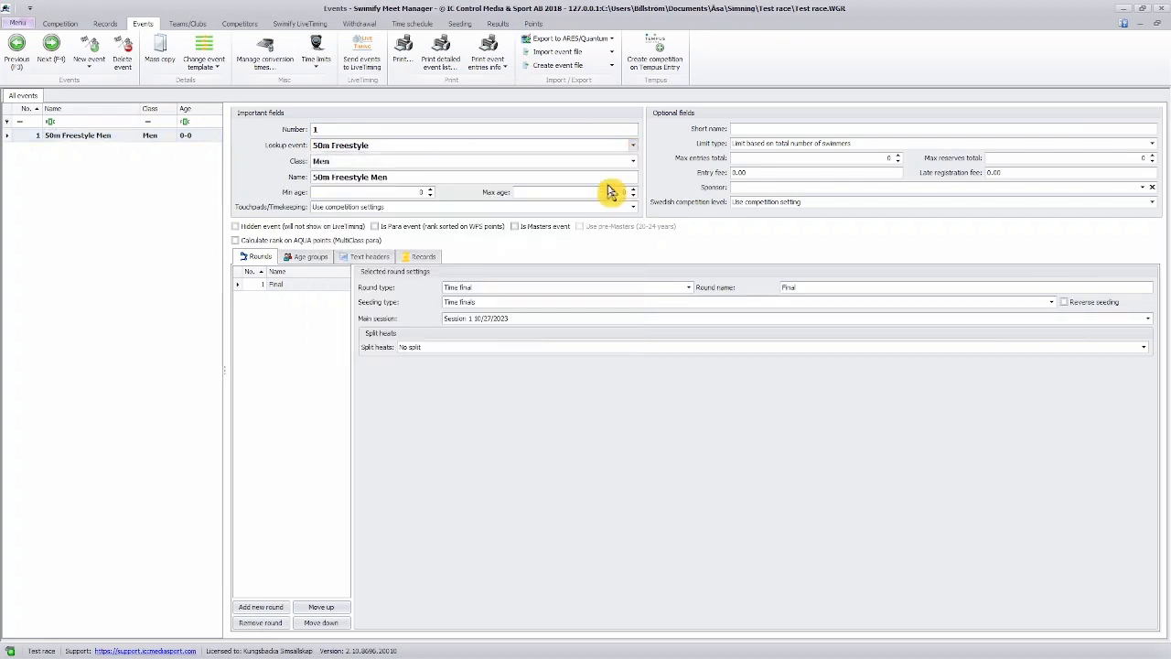
click(632, 162)
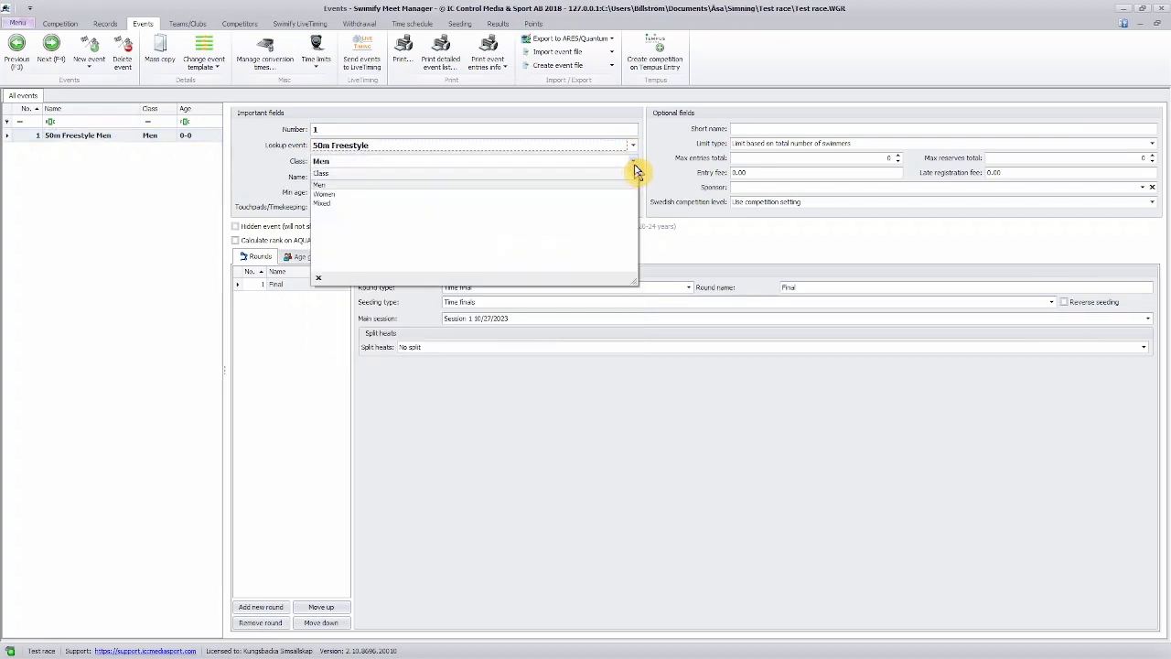
click(613, 187)
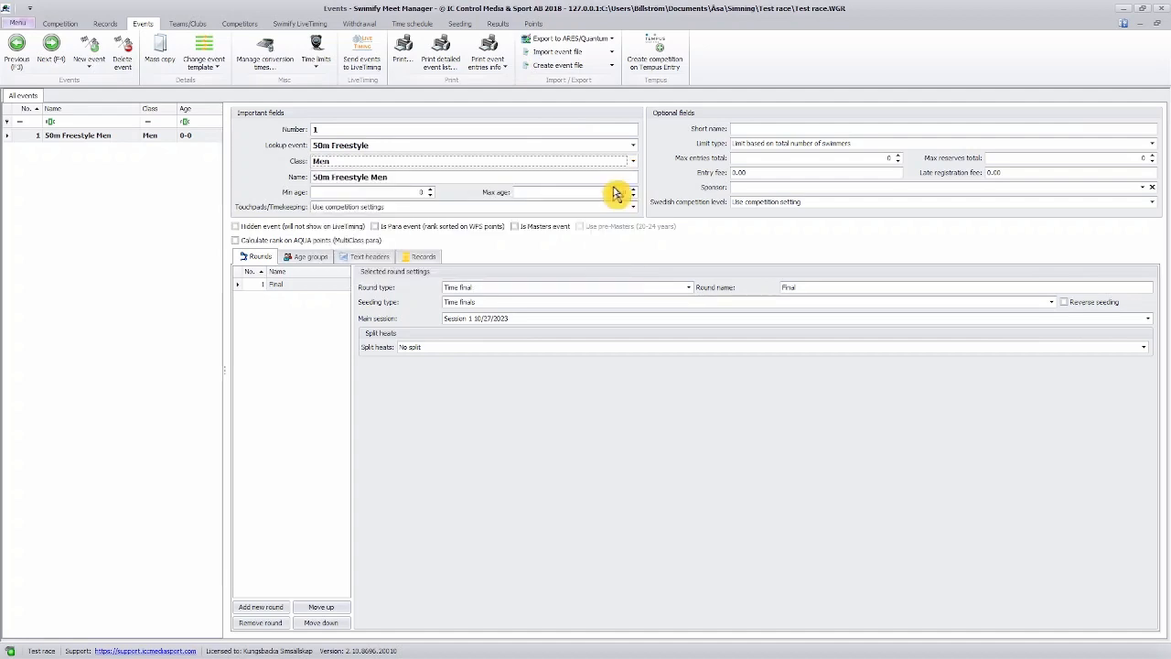
Set the 50m Freestyle Men event's minimum age to 13 and maximum age to 99.
click(418, 192)
text(13)
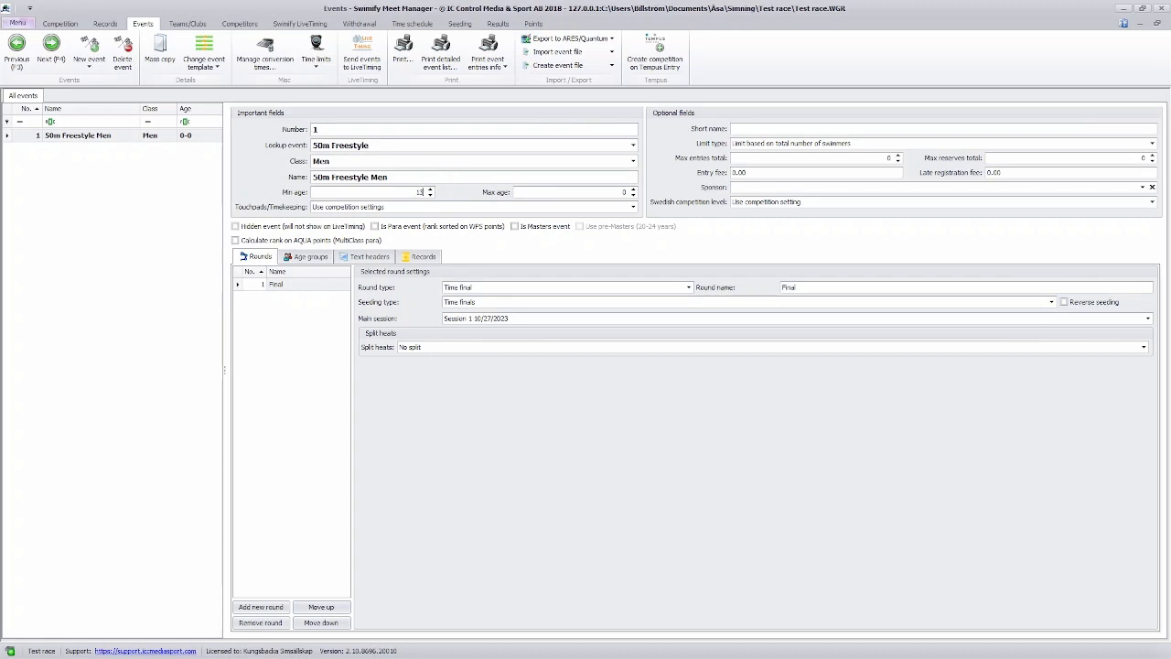
key(Tab)
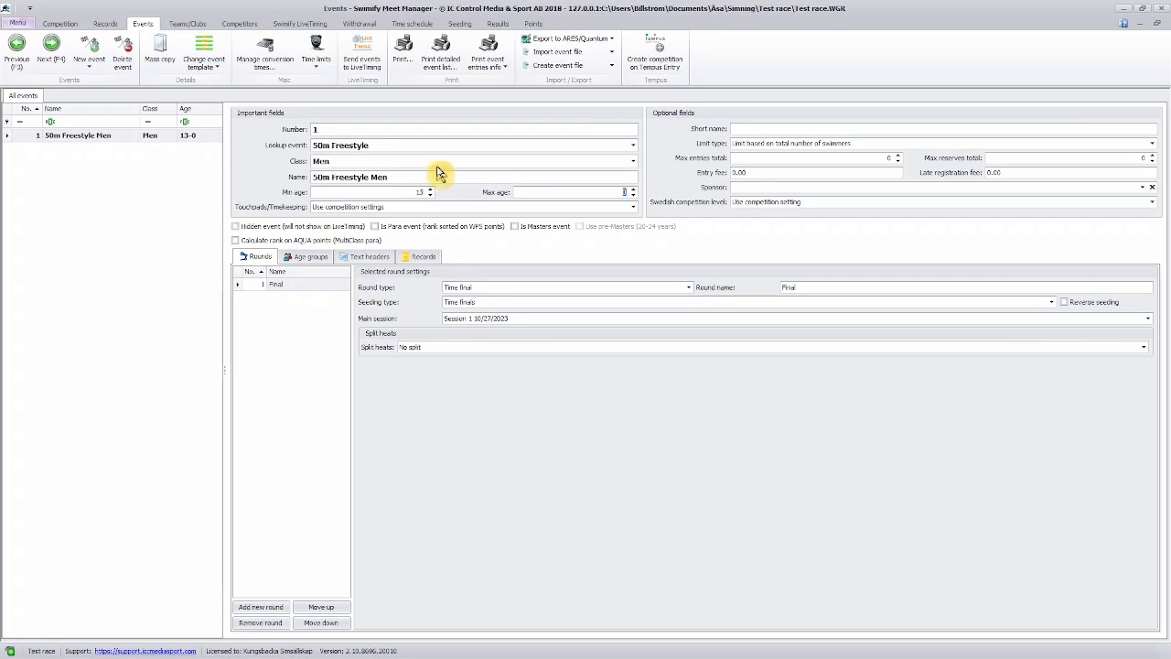
text(99)
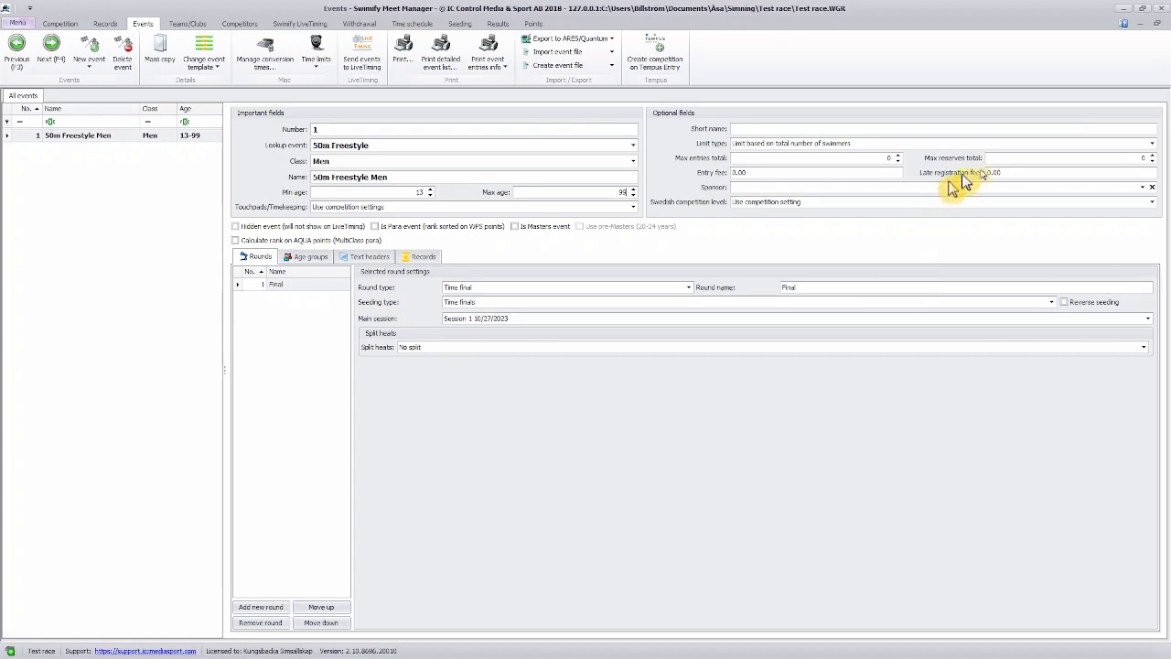
Limit event 1 by total number of swimmers, with a maximum of 6 entries and 2 reserves.
click(1153, 145)
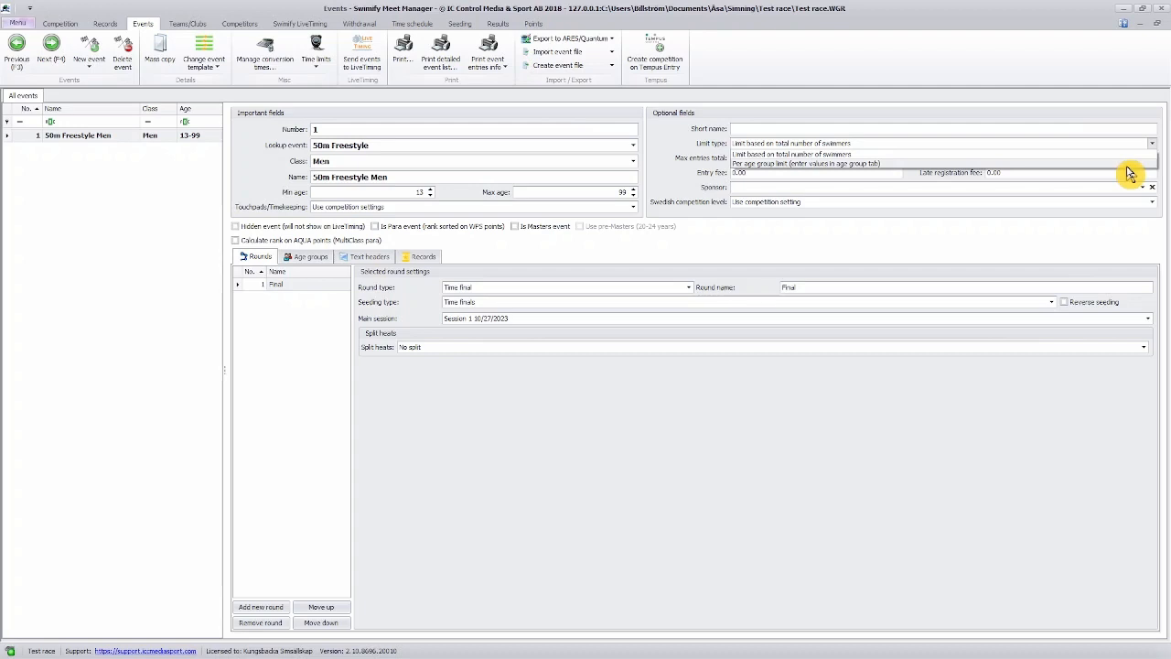
click(1127, 156)
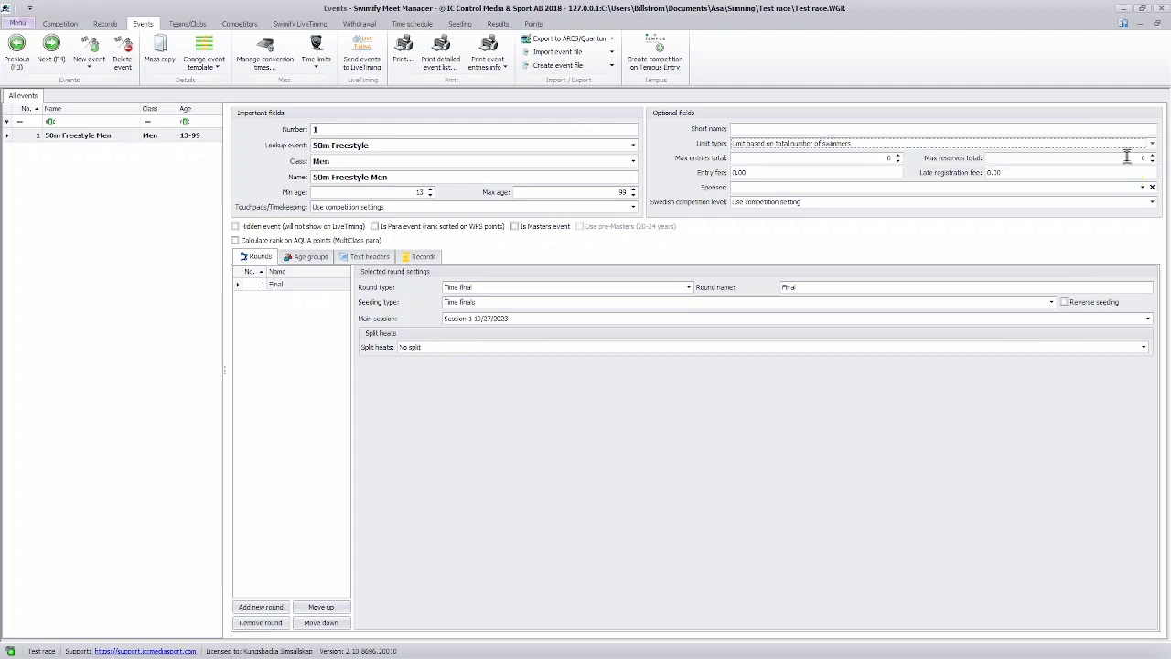
click(888, 157)
text(5)
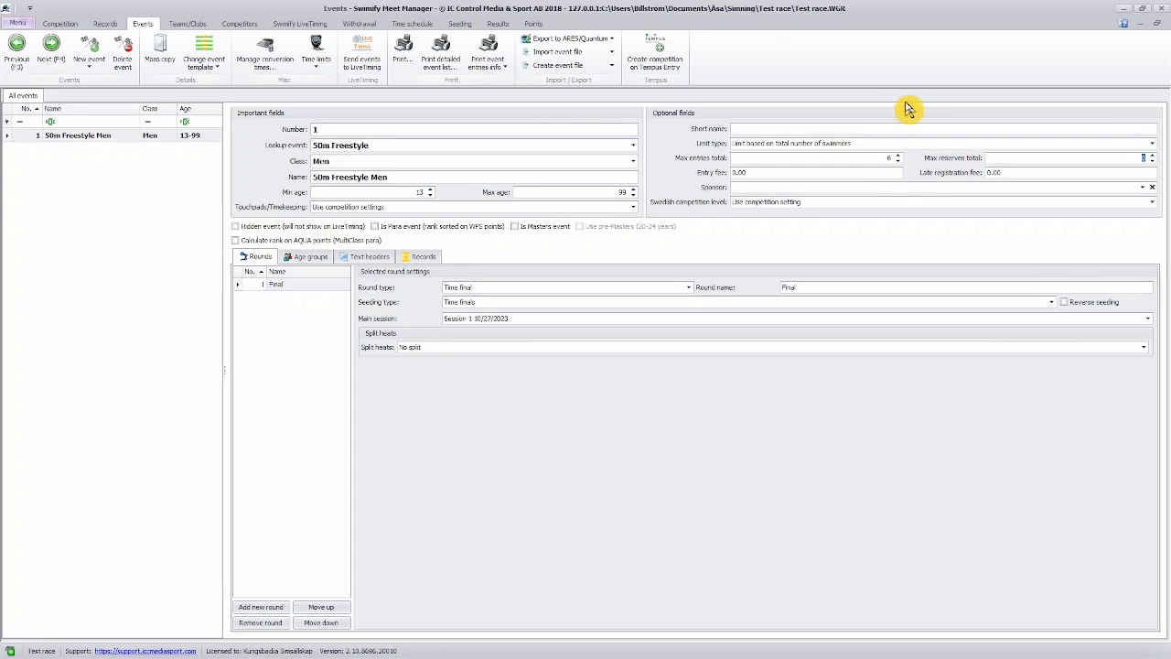
text(2)
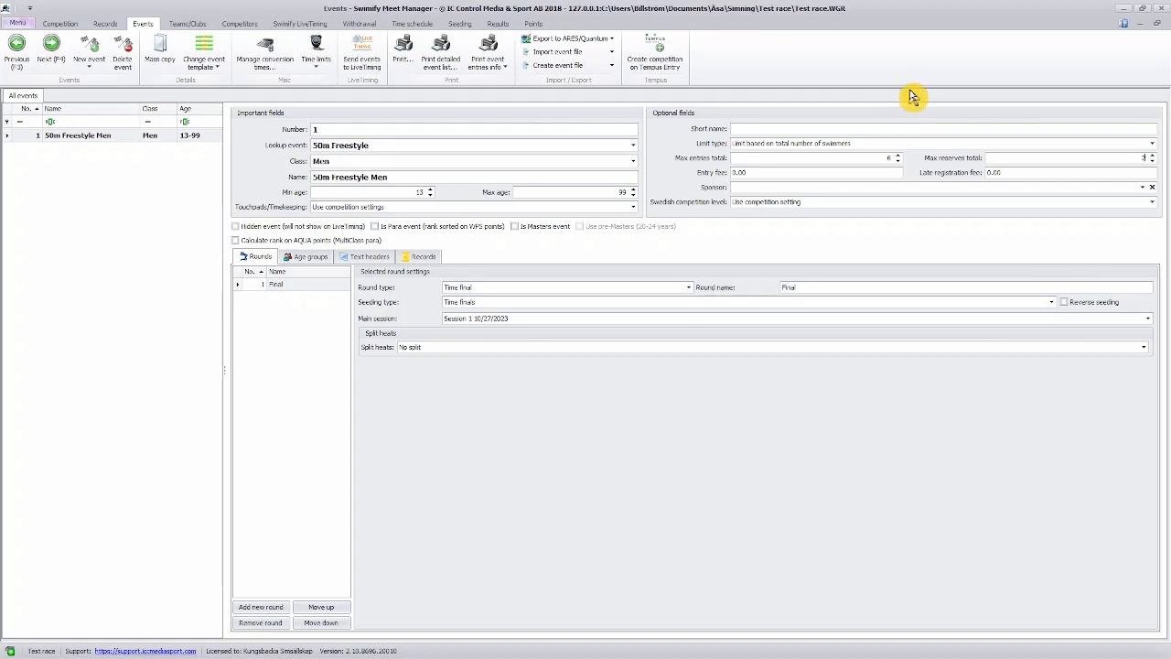
Set event 1's entry fee to 100 and its late registration fee to 200.
click(733, 173)
text(100)
key(Tab)
text(200)
Add a preliminary heats, BA finals event and set its swim style to 100m Breaststroke.
click(101, 57)
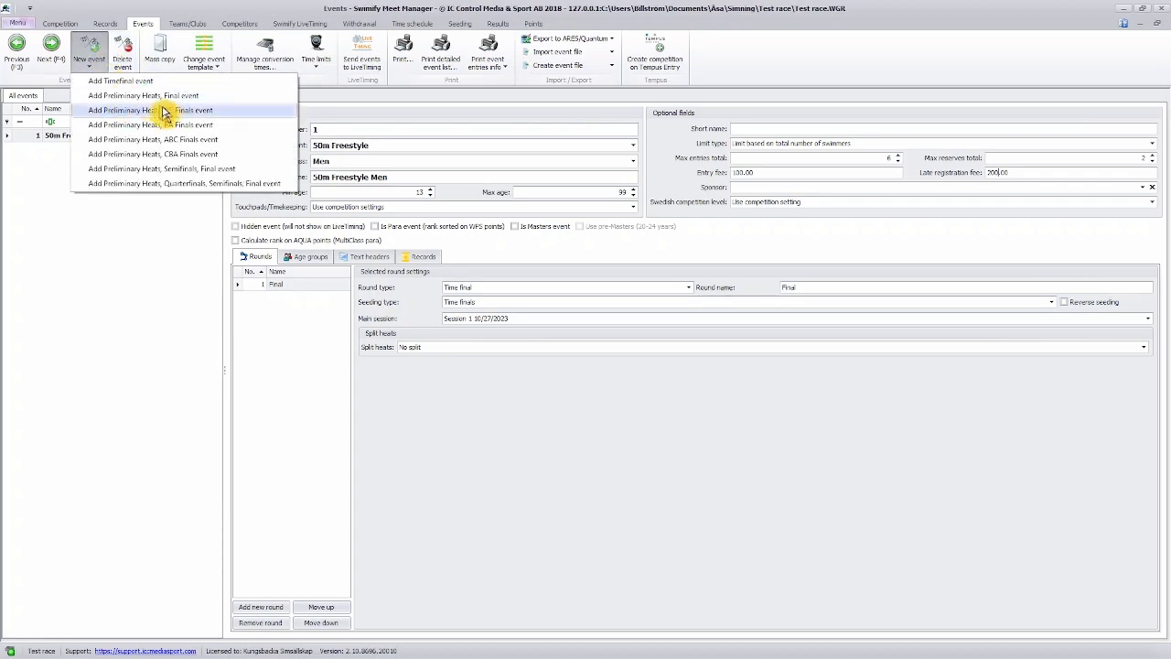
click(221, 126)
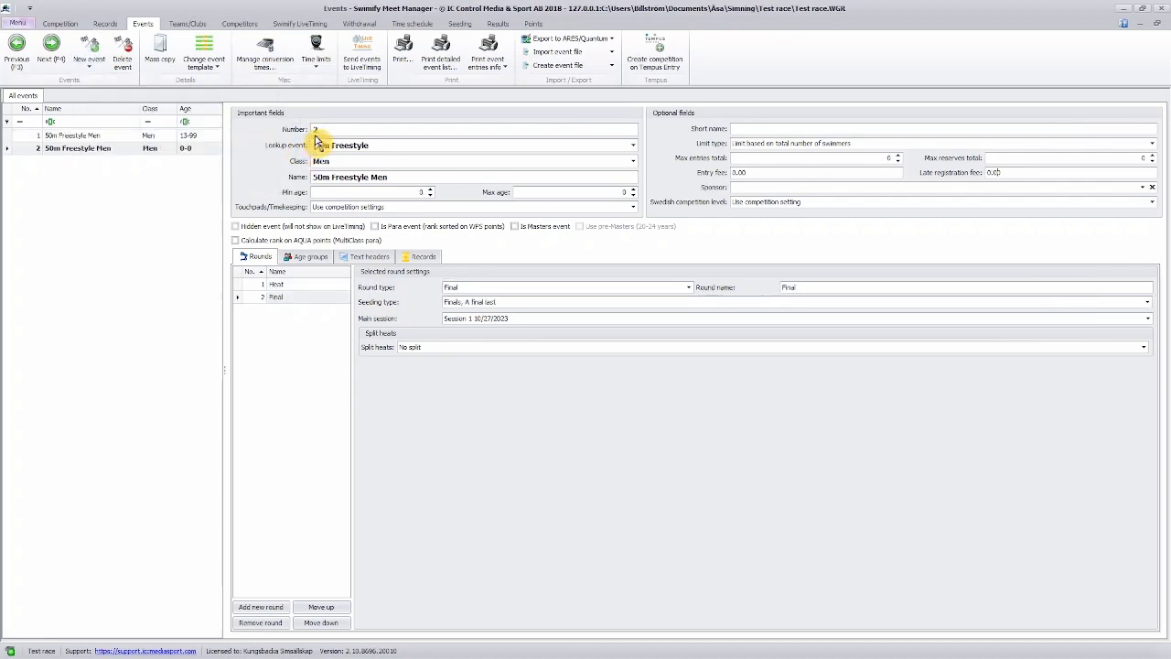
click(632, 147)
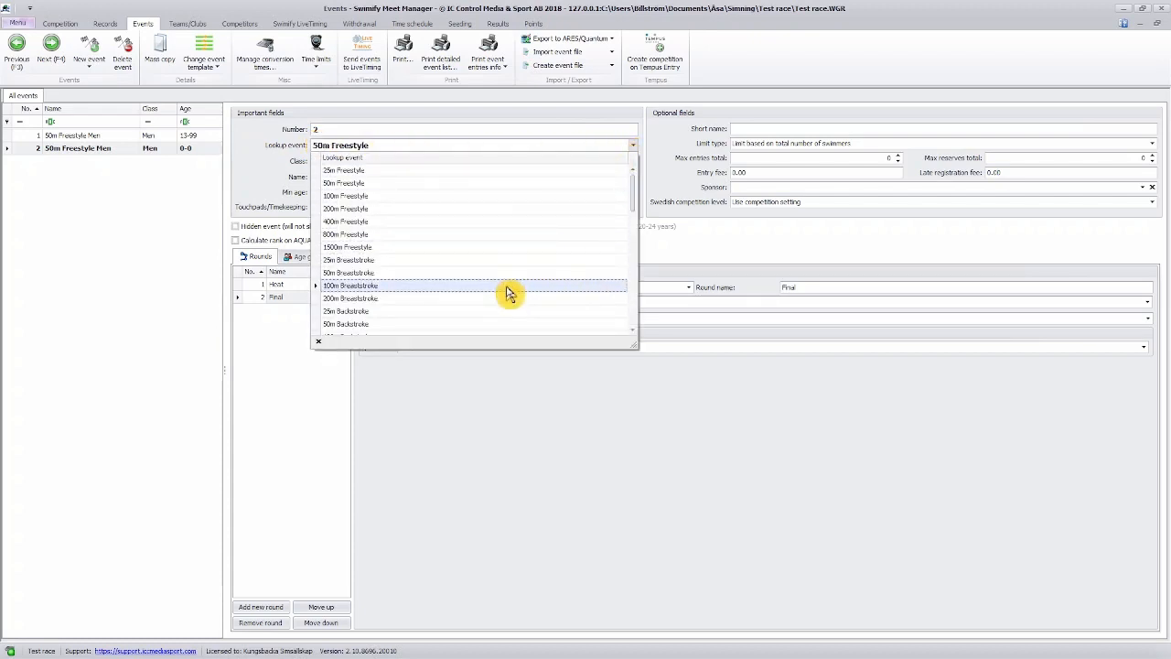
key(Escape)
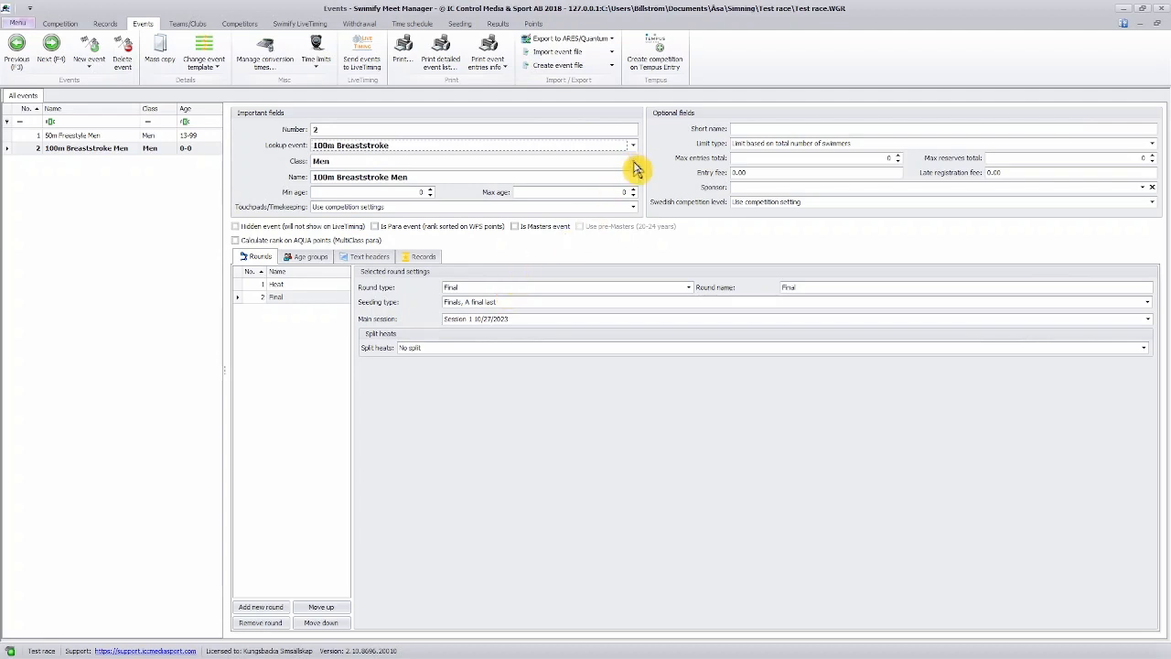
Set the 100m Breaststroke Men event's age range to 13–99.
click(410, 192)
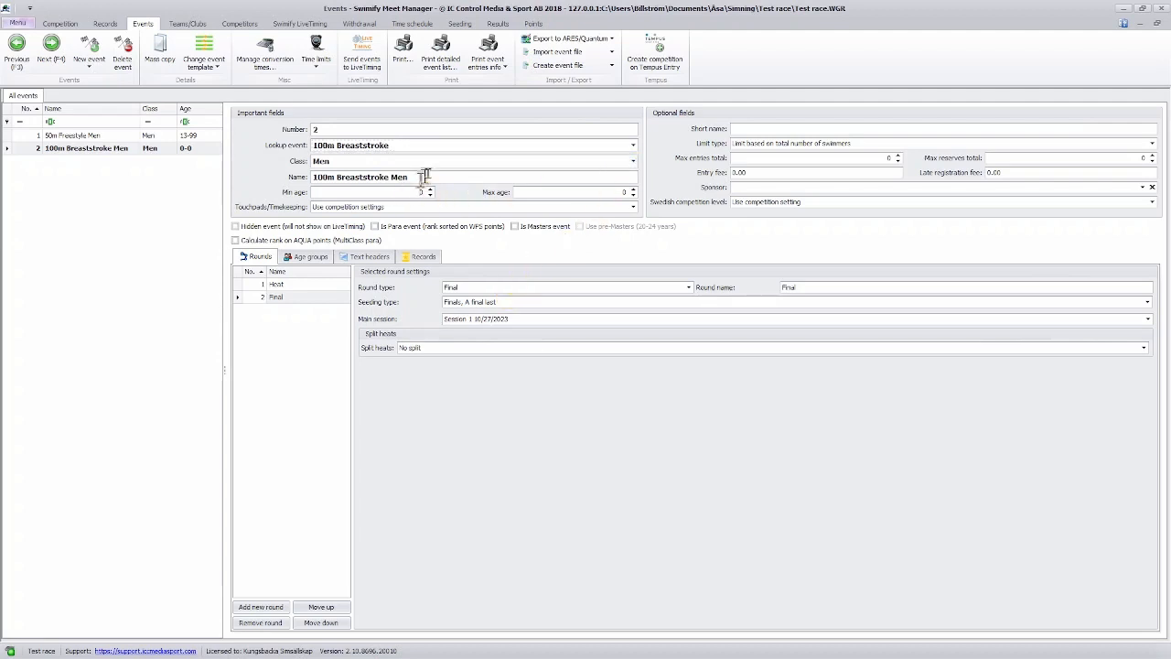
text(13)
key(Tab)
text(99)
key(Tab)
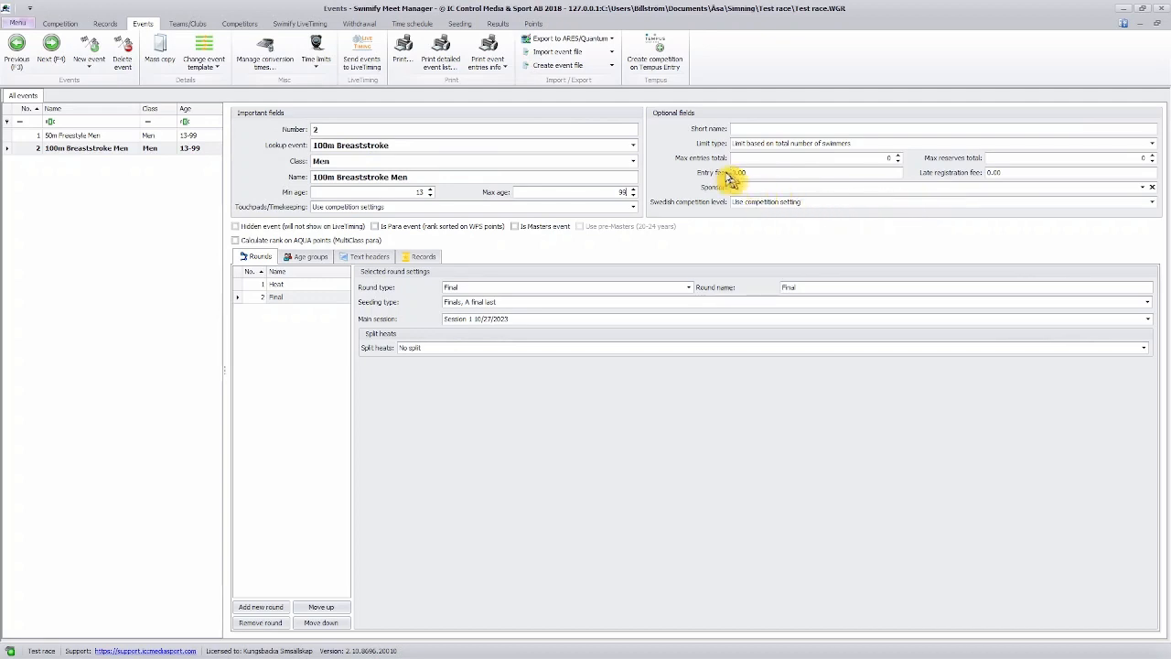
Set the 100m Breaststroke Men event's entry fee to 100 and late registration fee to 200.
text(100)
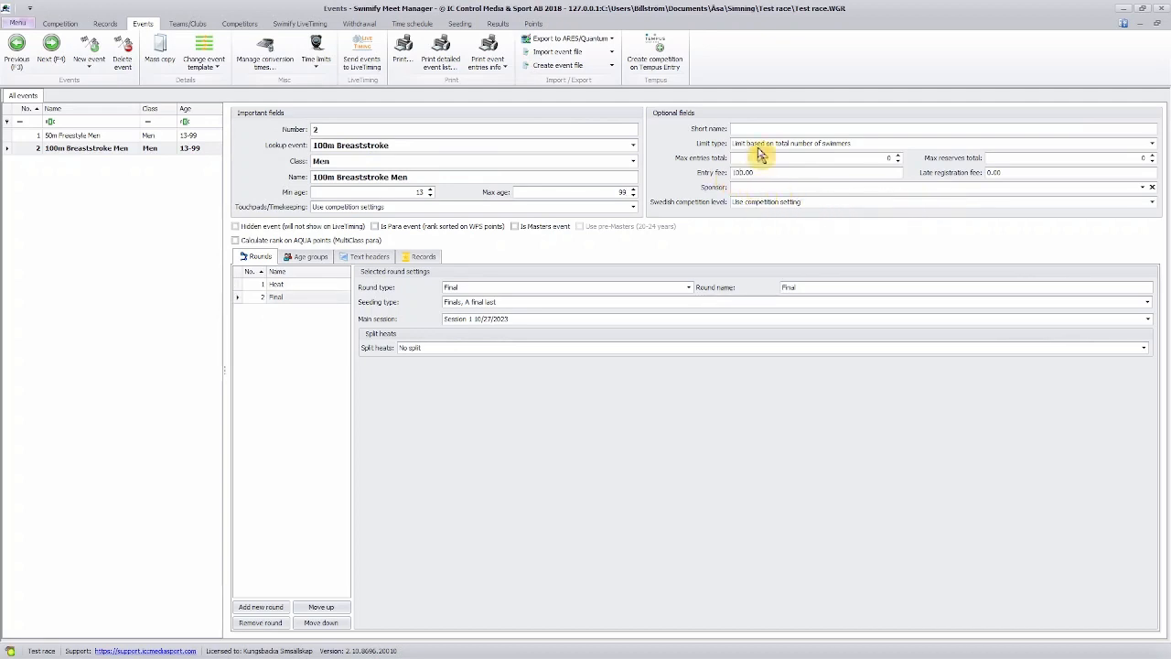
key(Tab)
text(200)
key(Tab)
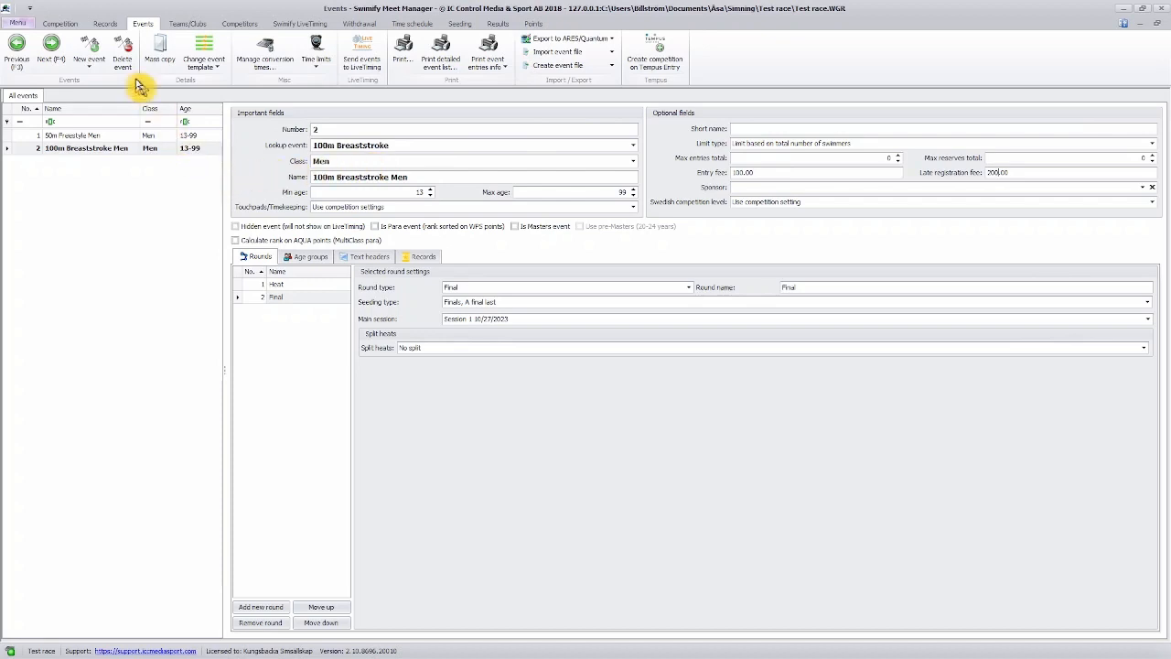
Add another timefinal event as event 3 and set its swim style to 4x50m Freestyle.
click(95, 62)
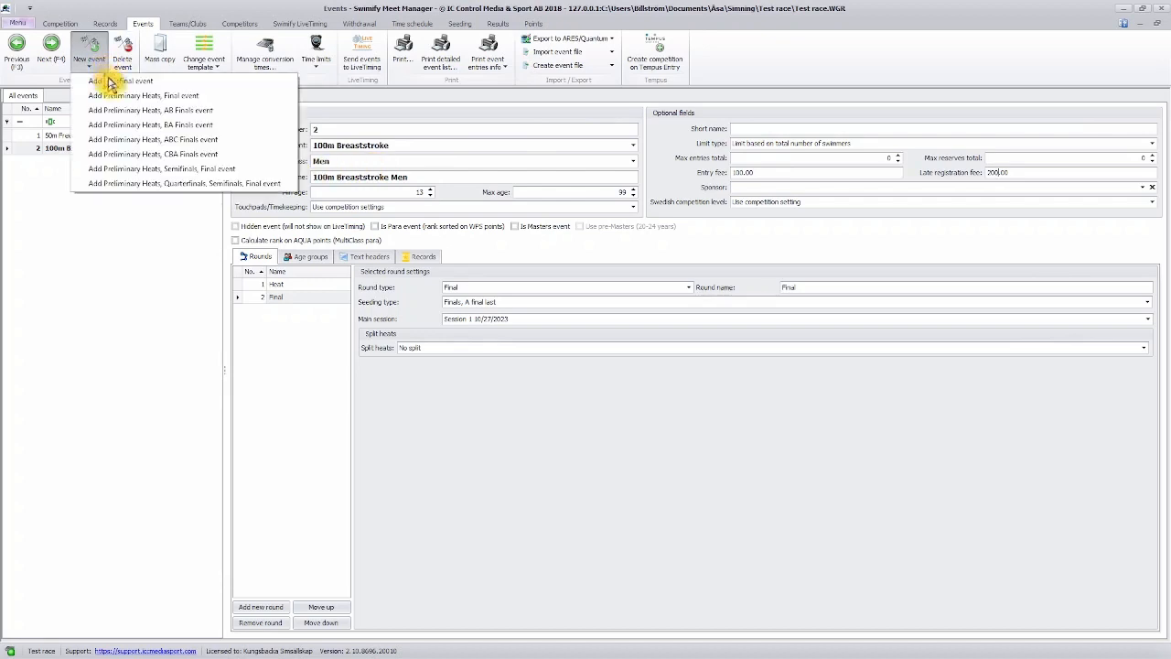
click(137, 81)
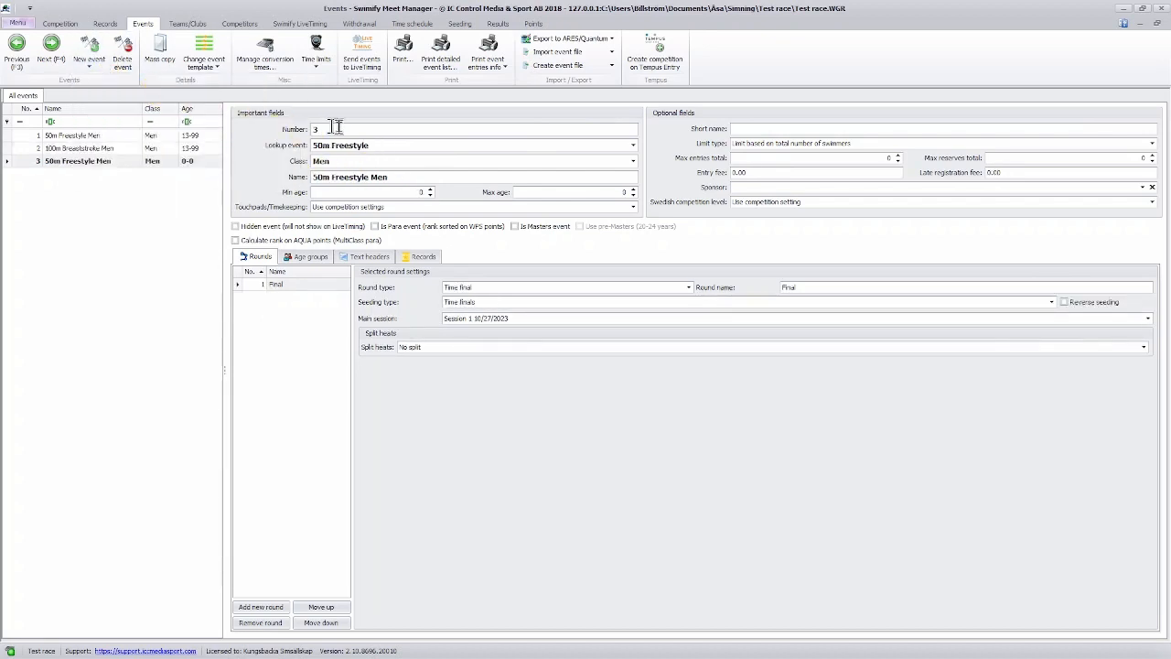
click(632, 144)
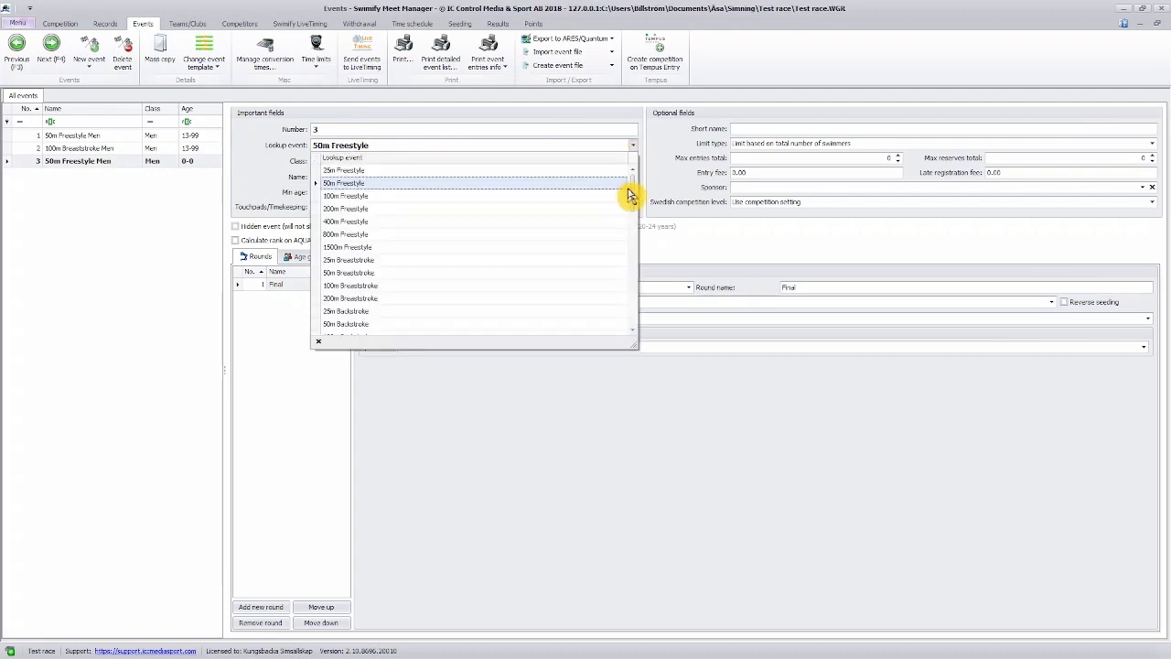
drag(632, 199, 636, 236)
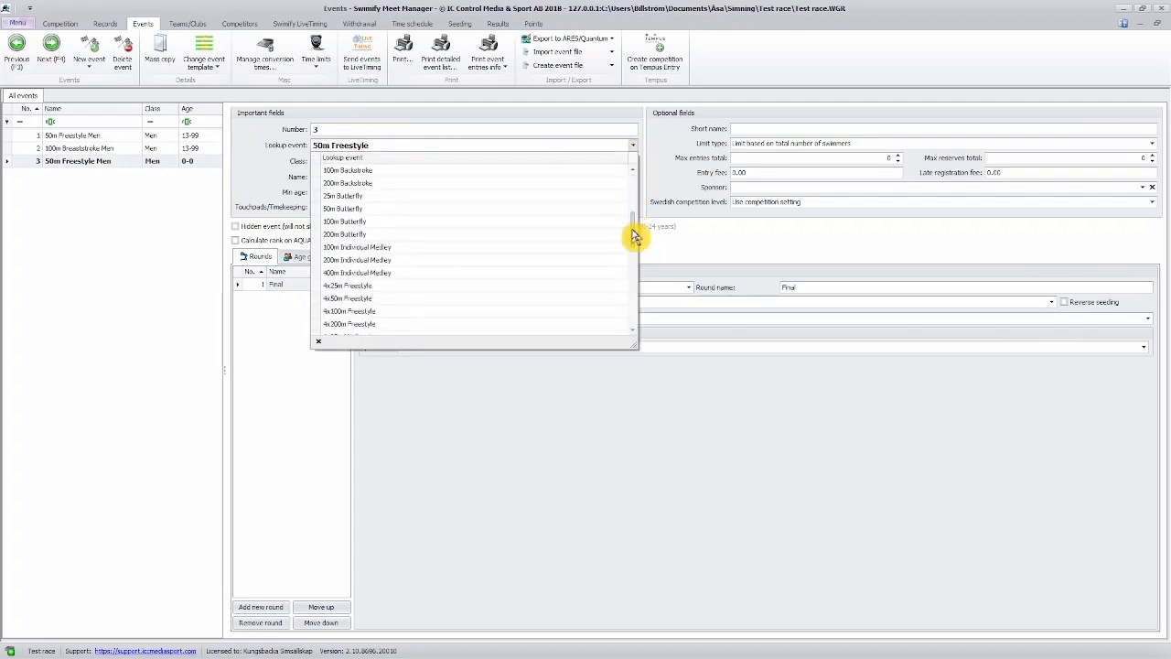
click(446, 299)
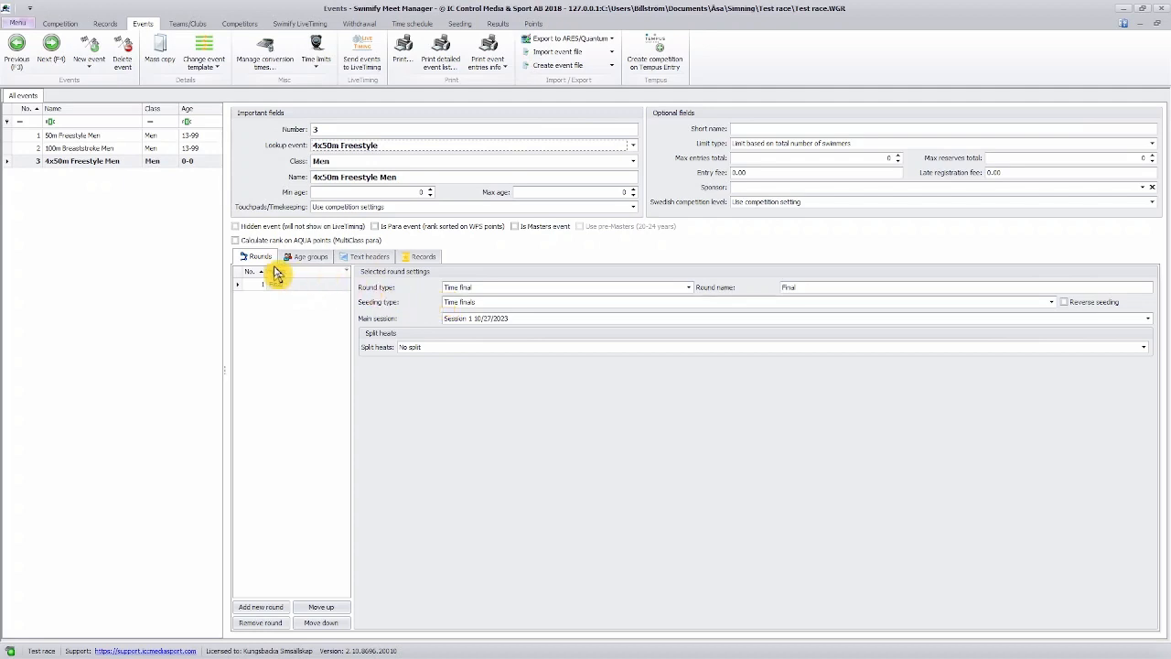
Start a mass copy from event 1, 50m Freestyle Men, and include its class, min age and max age.
click(124, 143)
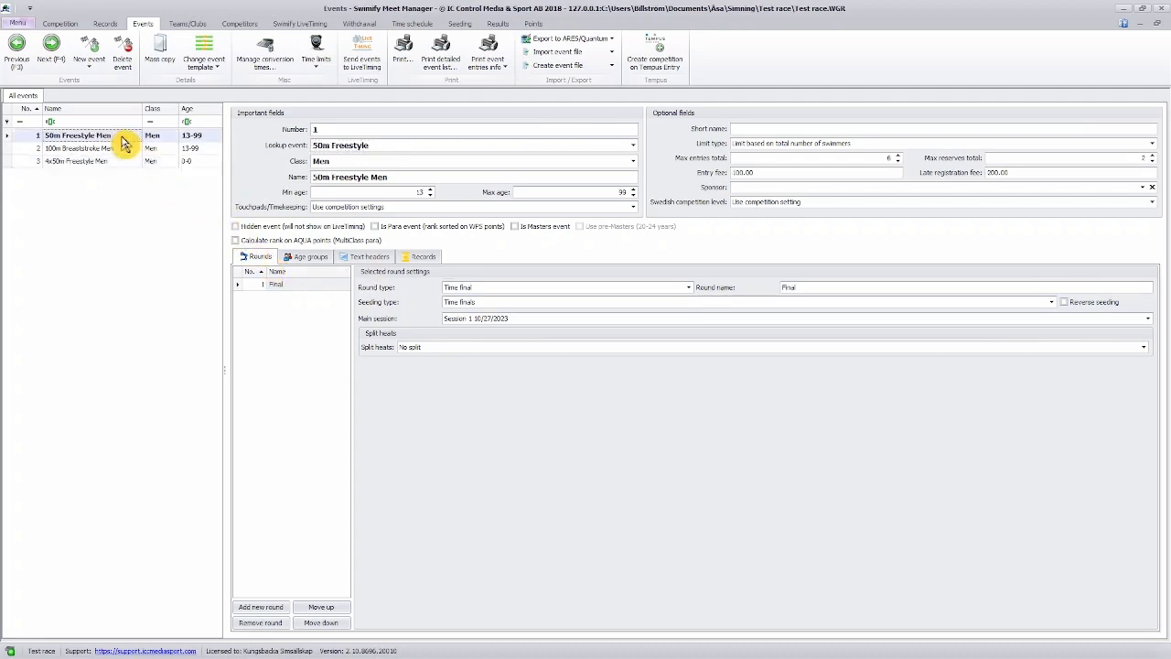
click(169, 72)
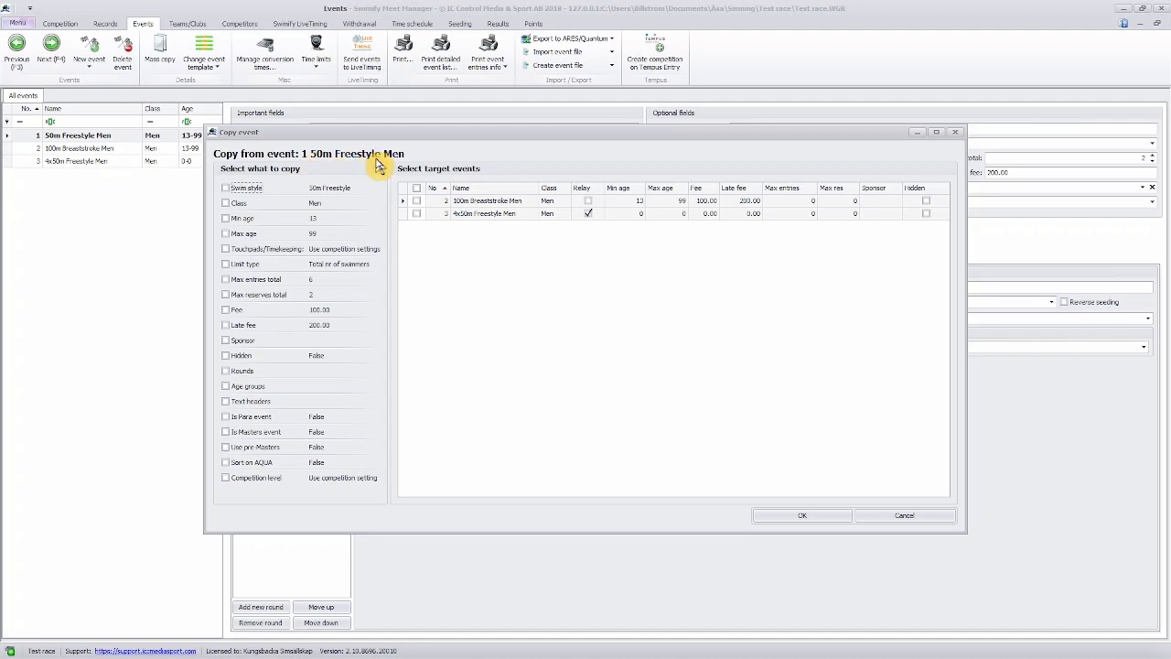
click(228, 206)
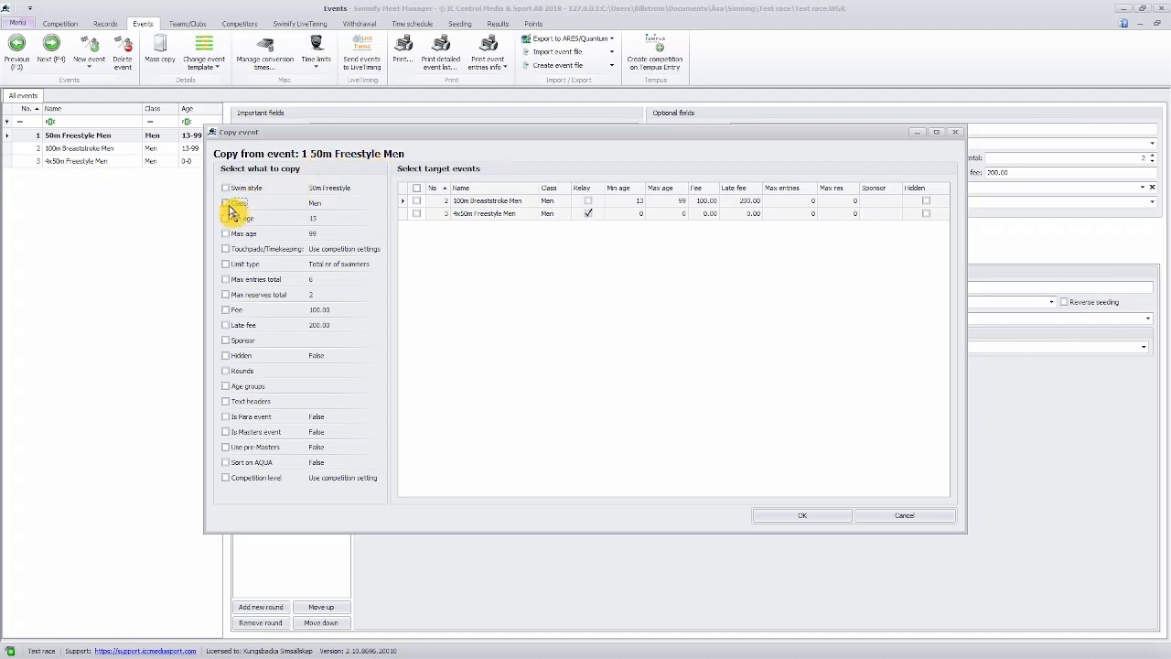
click(229, 206)
click(228, 218)
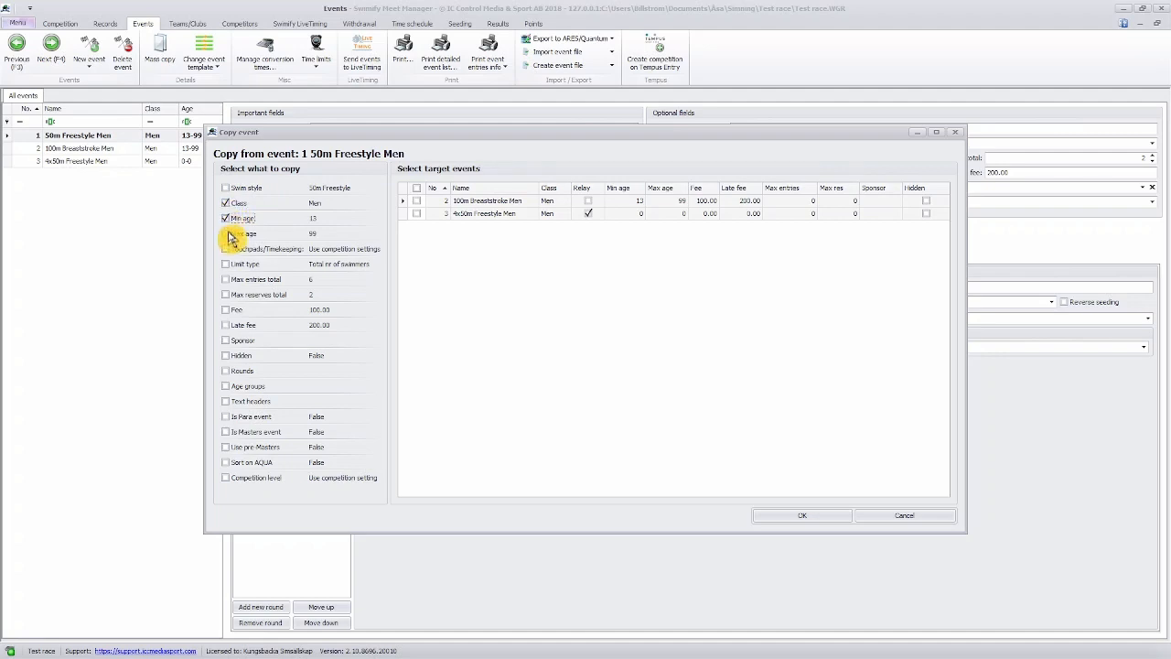
click(229, 234)
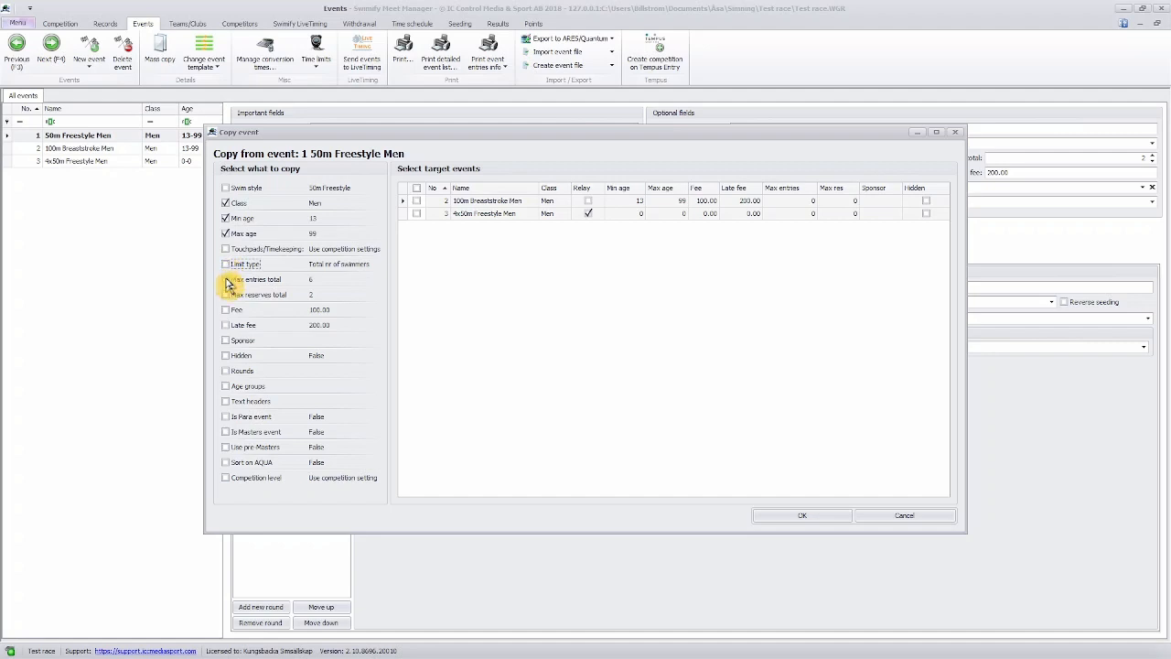
Include the limit type, max entries total, max reserves total, fee and late fee in the copy from event 1.
click(228, 280)
click(226, 295)
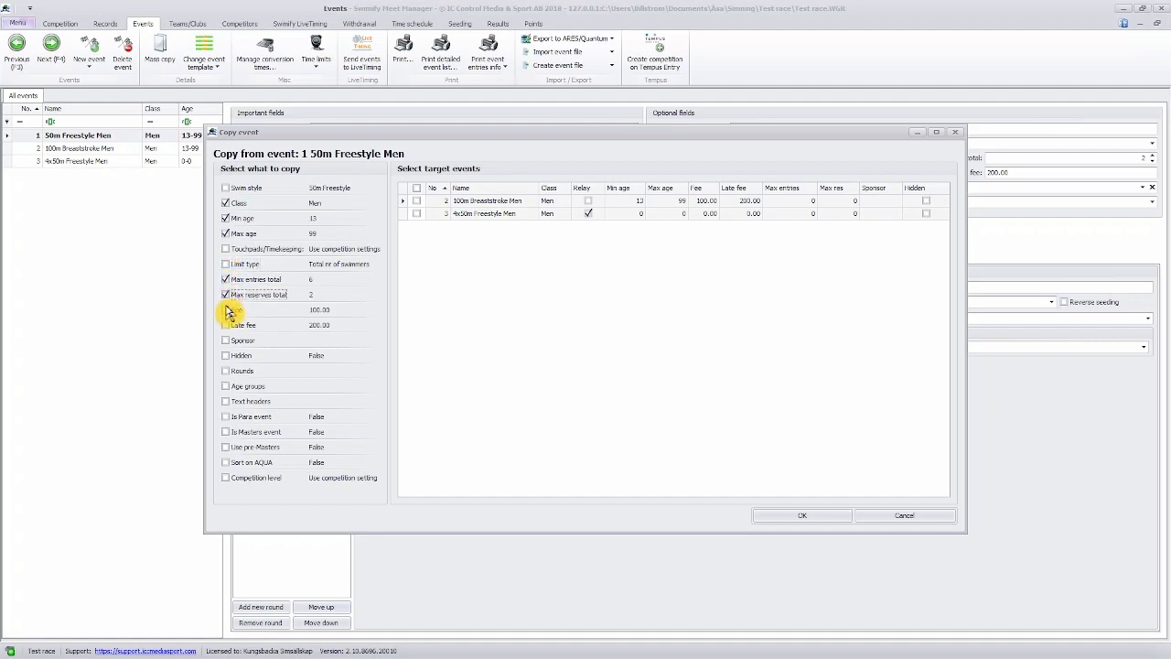
click(225, 310)
click(226, 325)
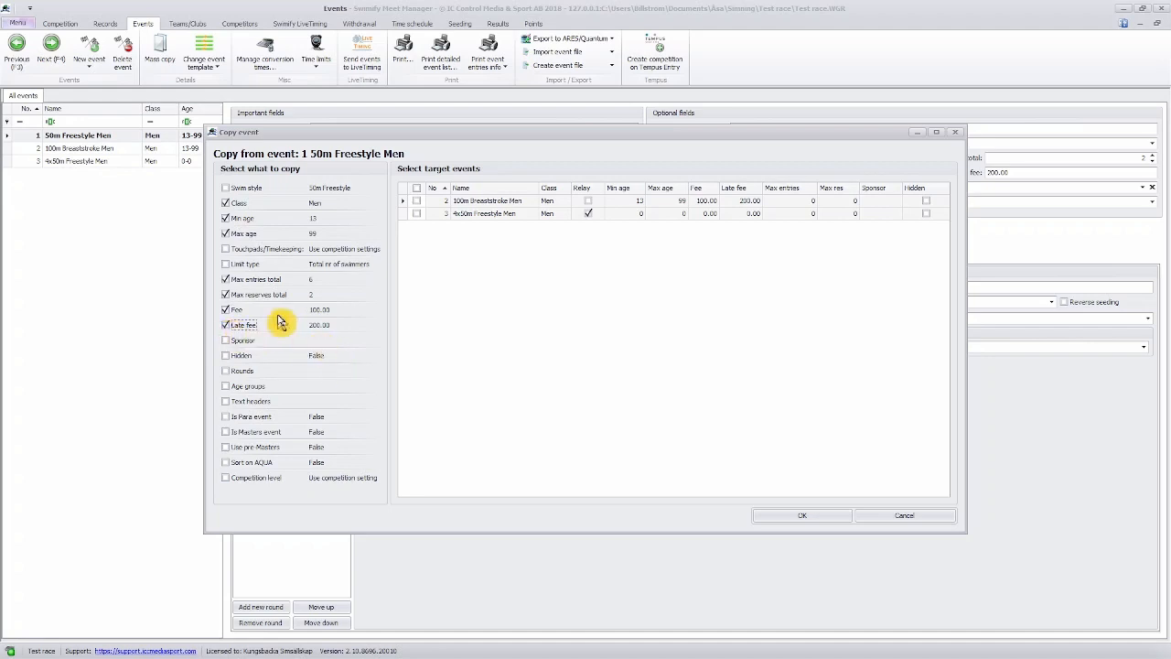
click(226, 265)
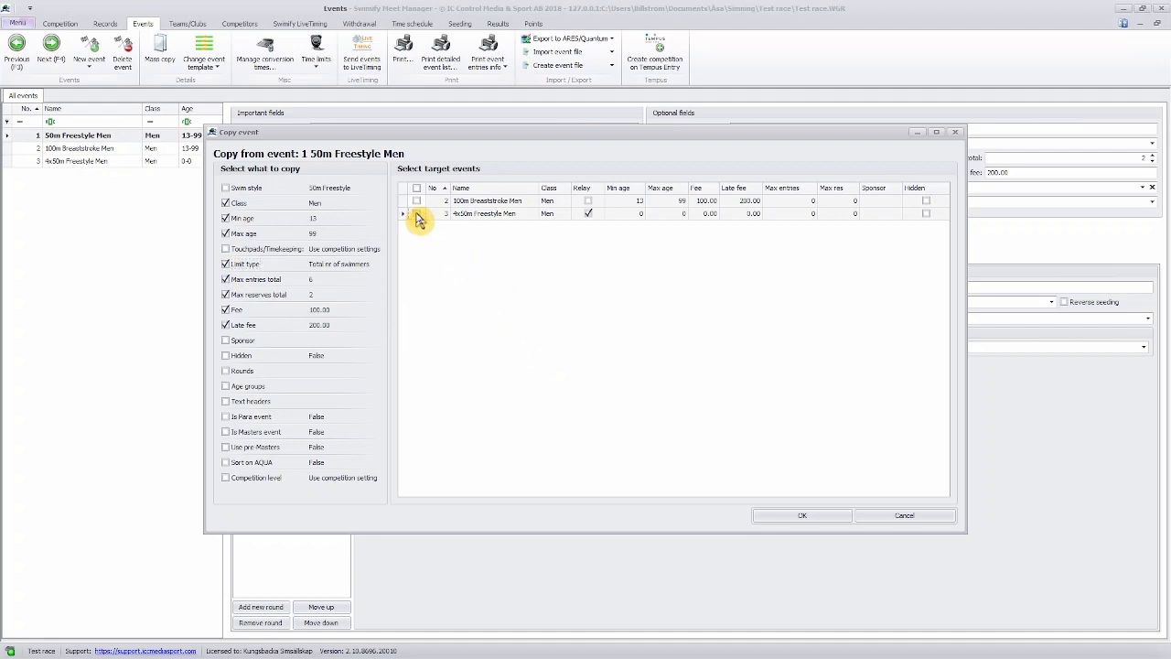
Copy the selected fields to event 3, 4x50m Freestyle Men, overwriting its values, and show that event's settings.
click(416, 214)
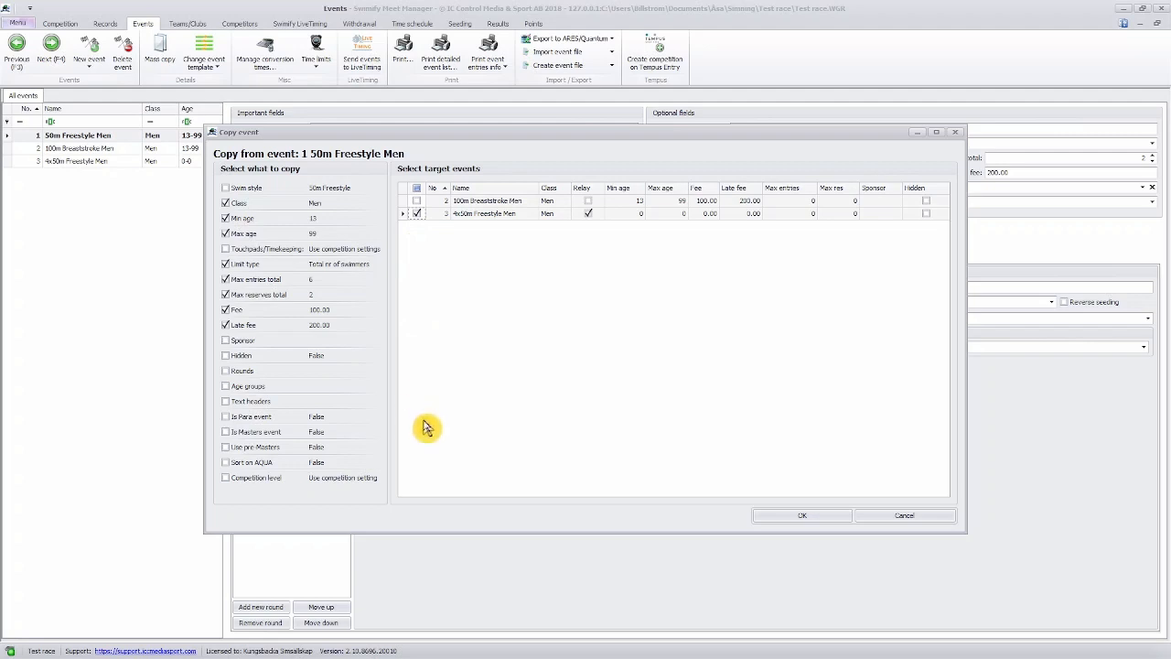
click(807, 521)
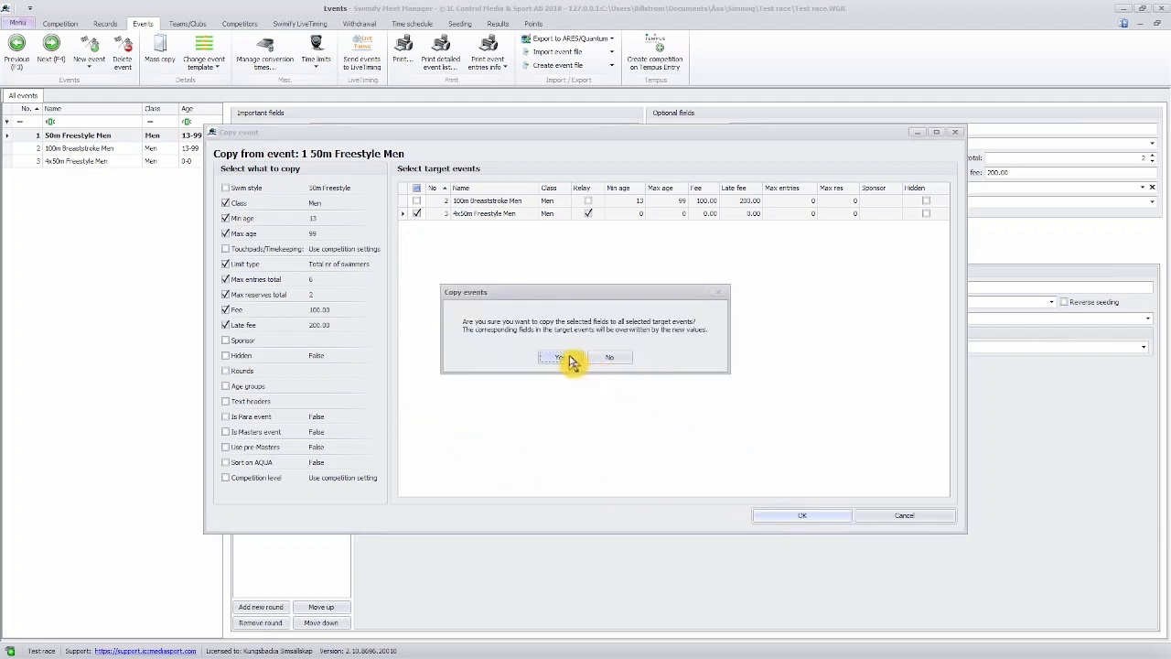
click(560, 358)
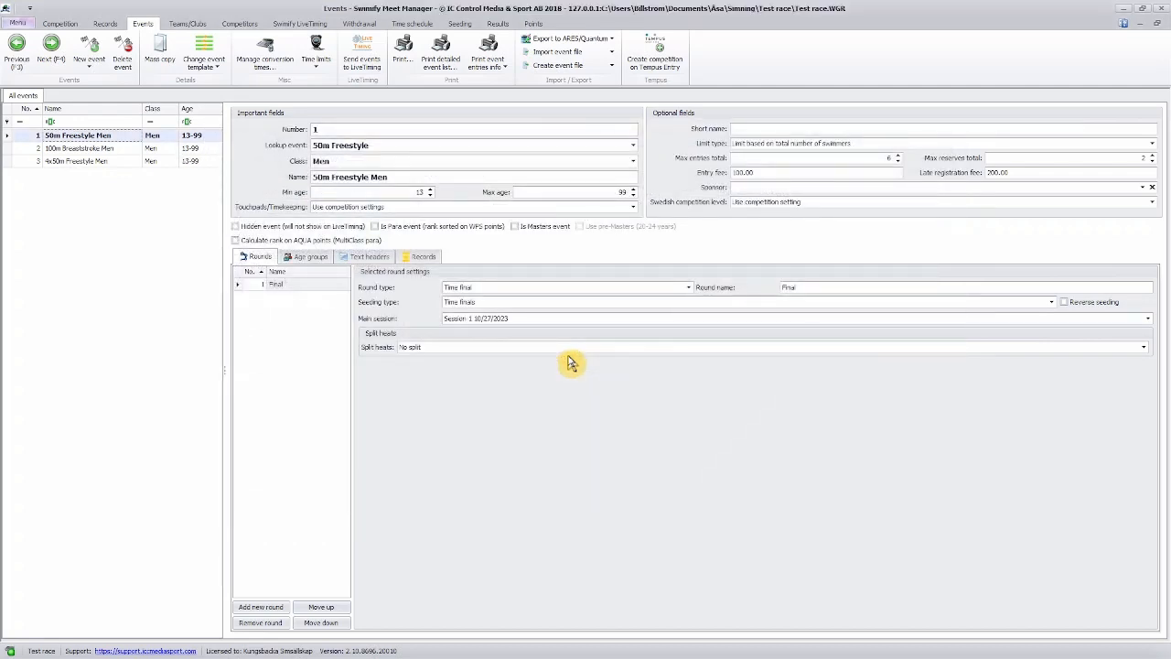
click(92, 161)
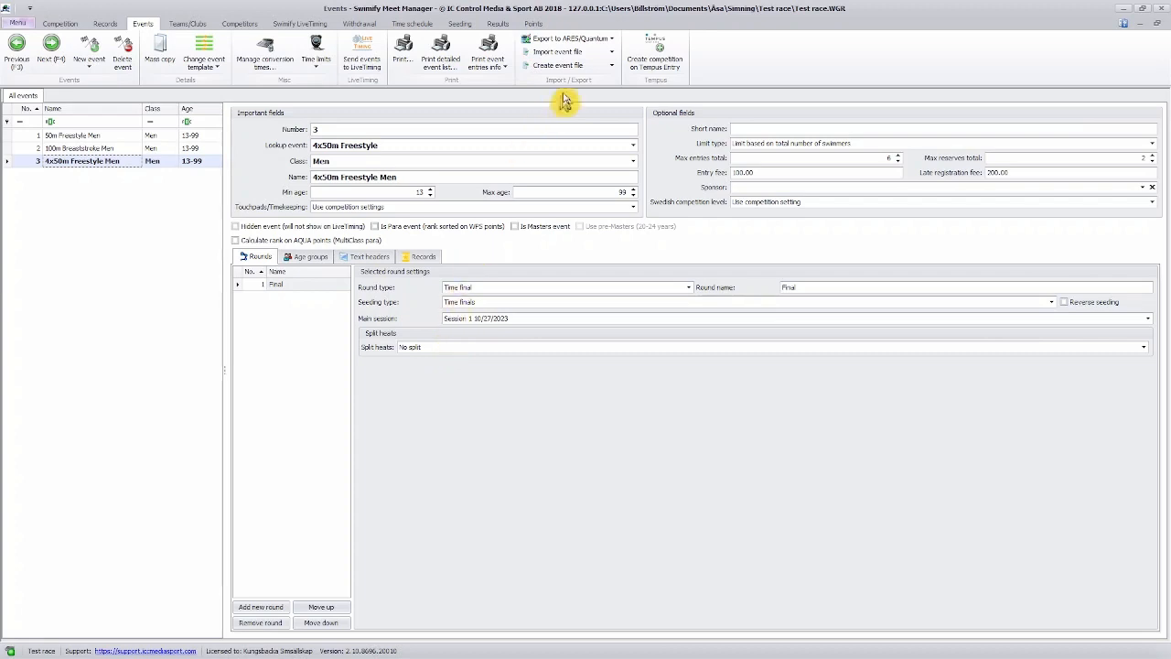
Export the events as a Lenex file named Events_Test_race_2023_10_27_3.lef in the Test race folder.
click(613, 67)
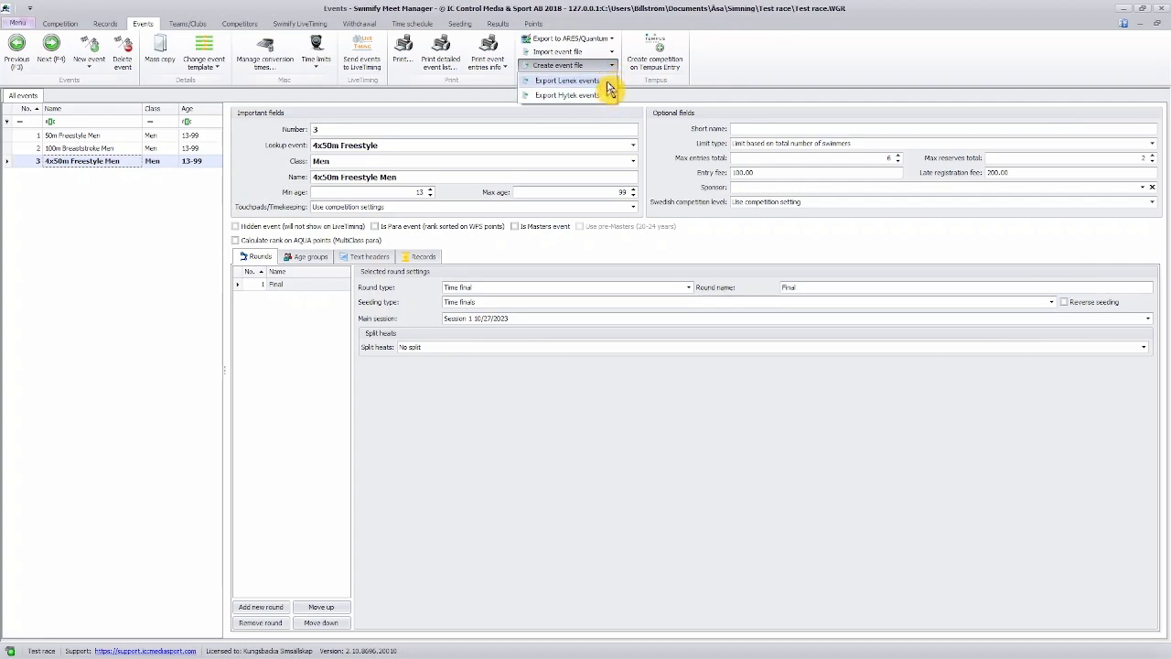
click(607, 82)
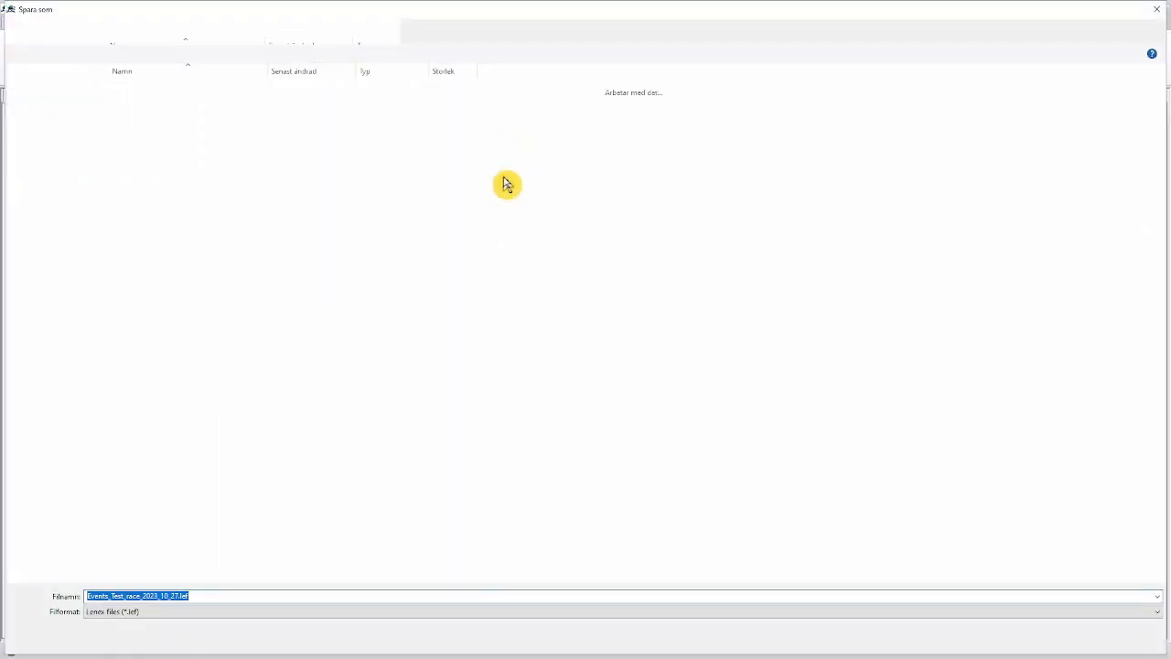
click(180, 596)
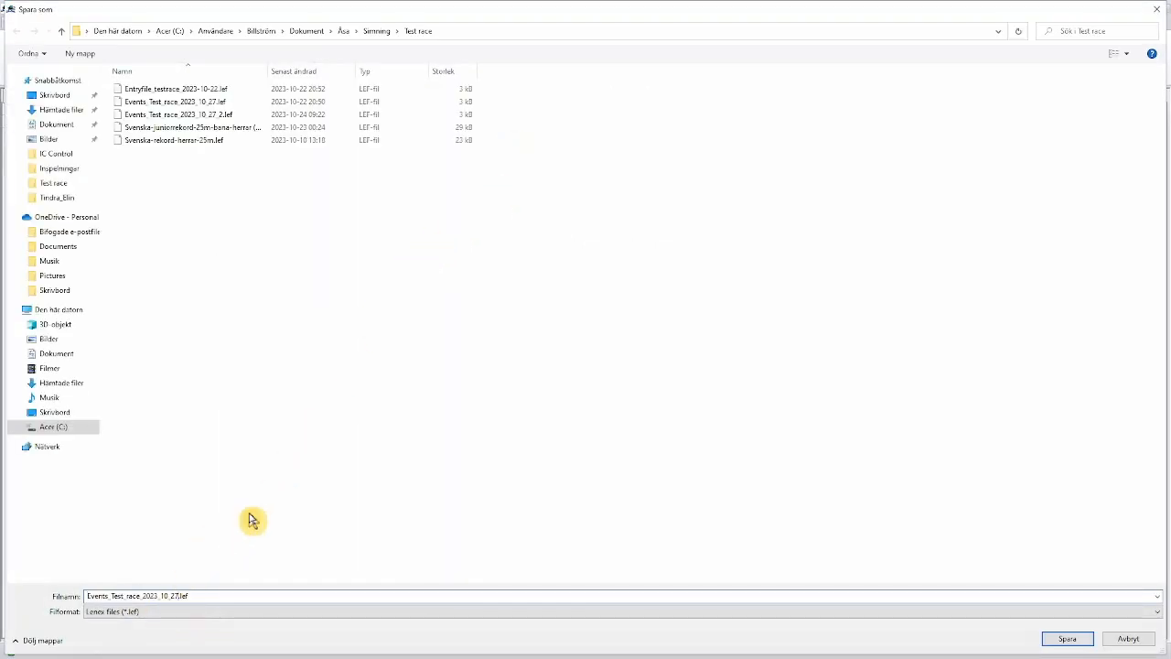
text(_)
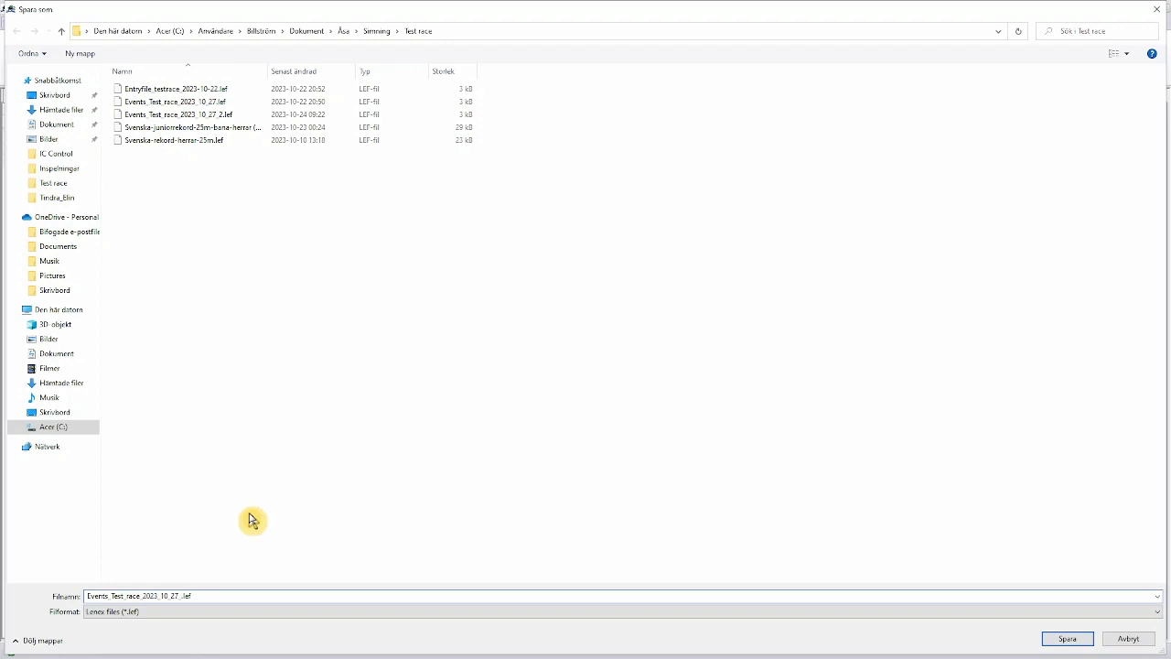
text(3)
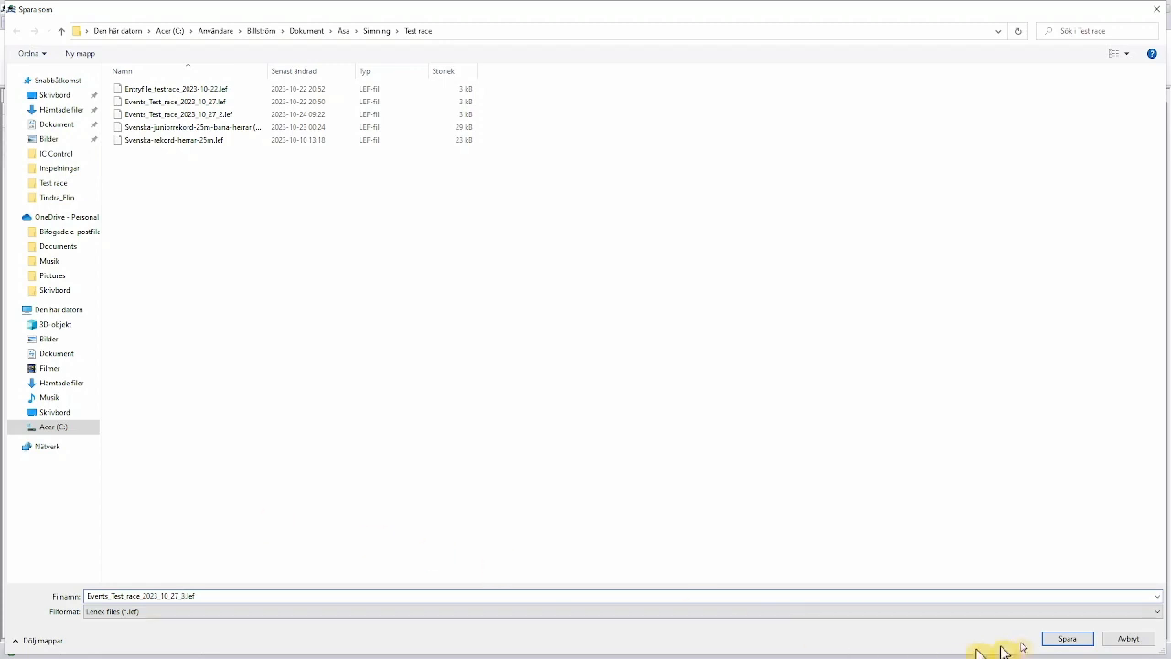
click(1061, 640)
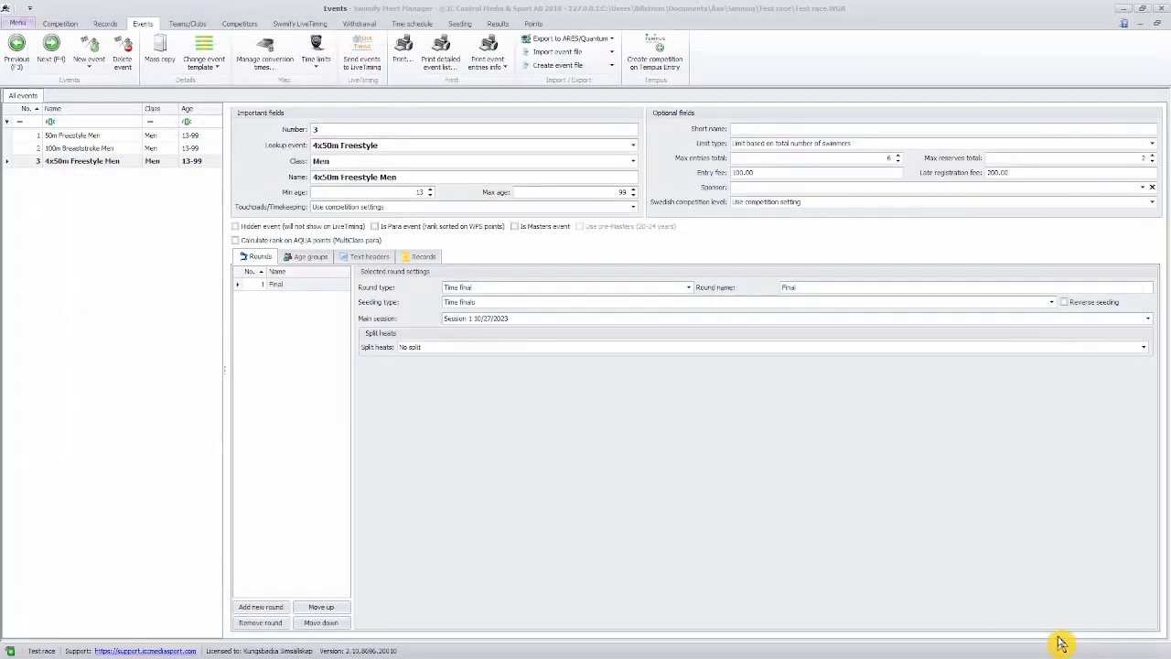